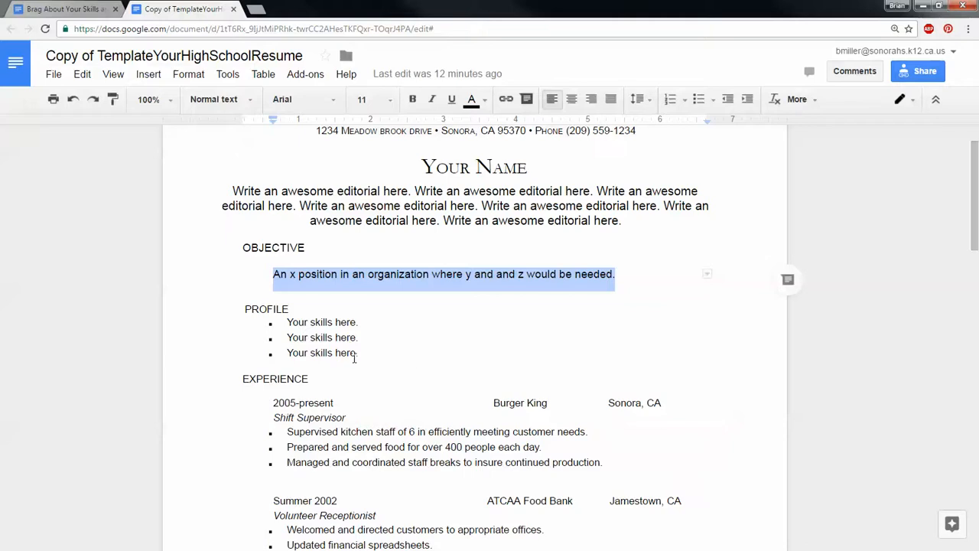
Replace the first placeholder bullet under PROFILE with "Dedicated engineer who solves problems to exceed customer expectations"
scroll(354, 352, down, 1)
drag(371, 259, 289, 262)
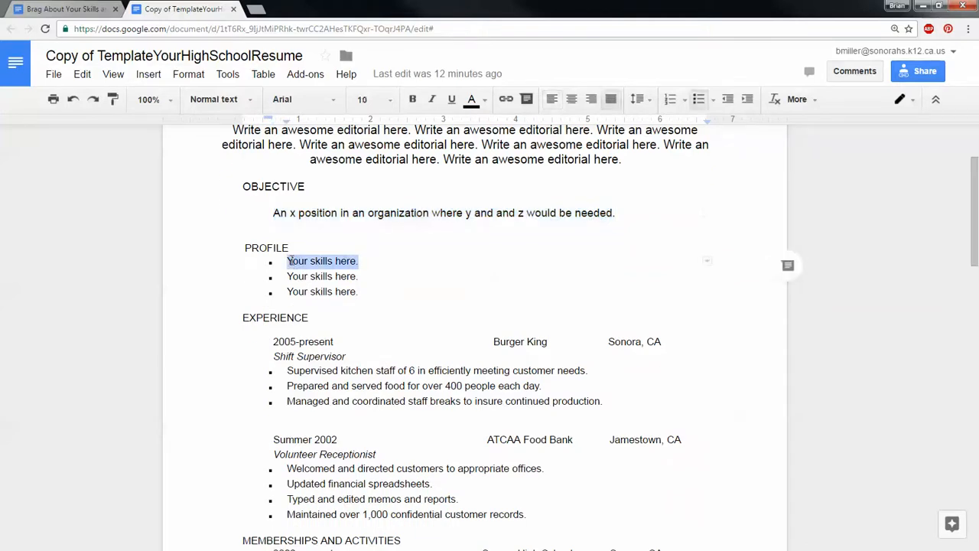
text(Dedicated engineer who solves problems to exceed customer expectations)
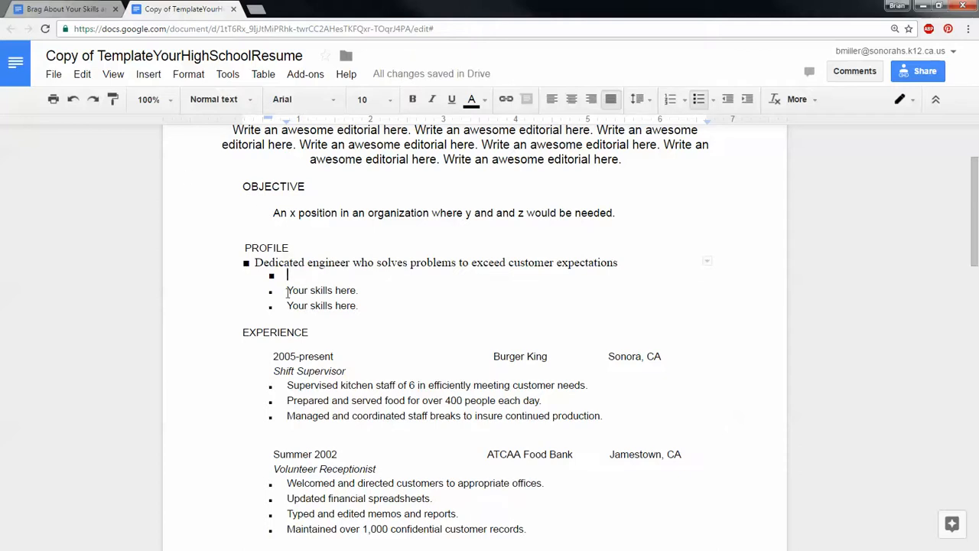
Try to match the new engineer bullet's formatting to the "Your skills here." placeholder bullets
drag(288, 291, 359, 289)
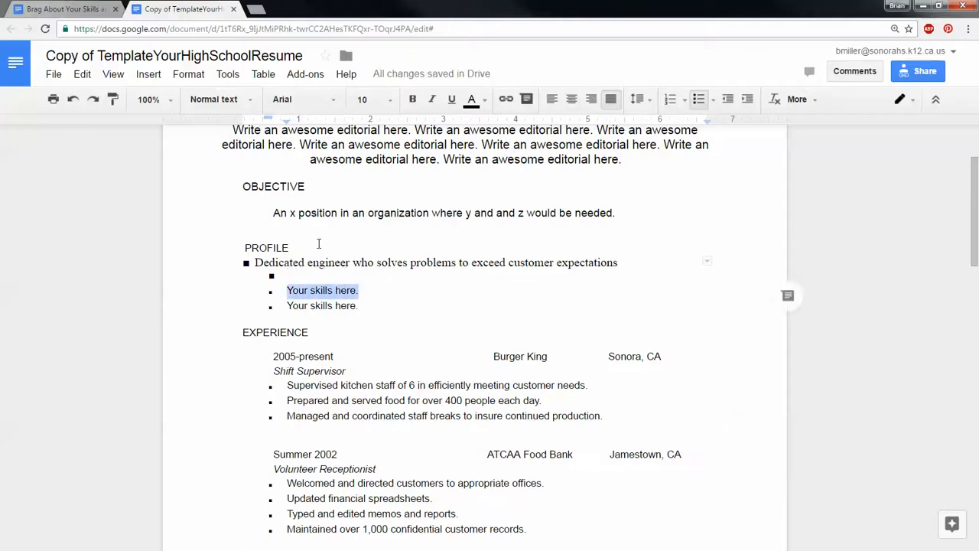
click(112, 100)
drag(294, 272, 223, 259)
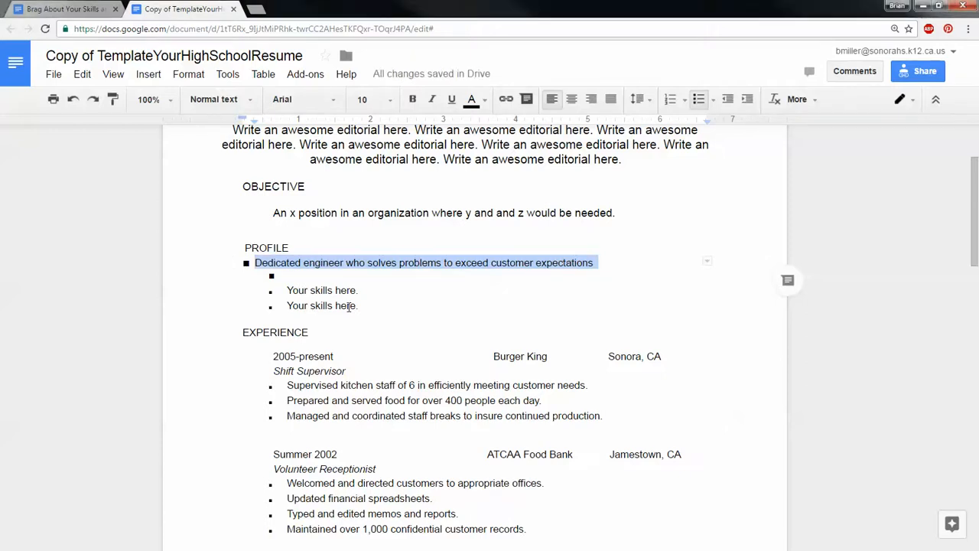
drag(364, 306, 270, 297)
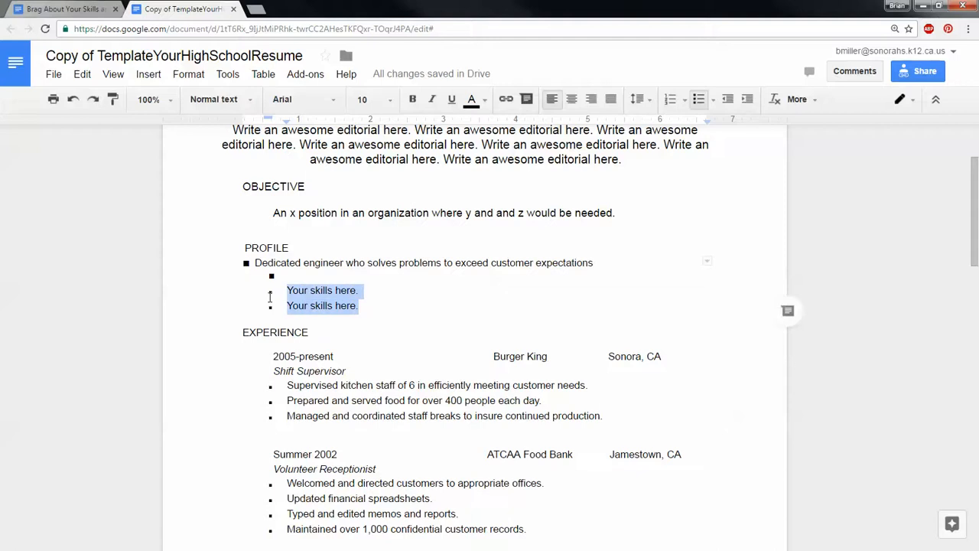
key(ctrl+shift+j)
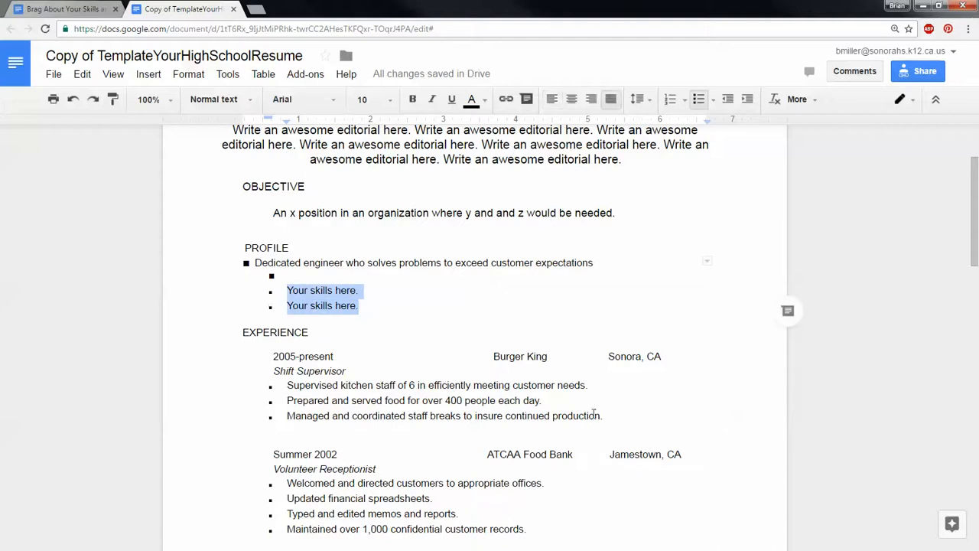
Copy the Shift Supervisor bullets' formatting onto the PROFILE bullets and delete the empty bullet below the engineer statement
drag(607, 417, 270, 382)
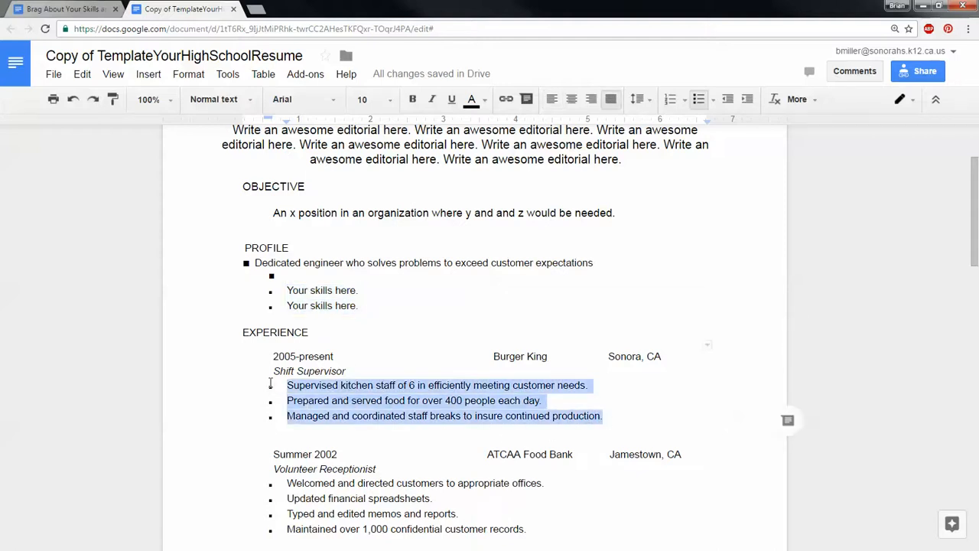
click(111, 100)
drag(364, 293, 232, 264)
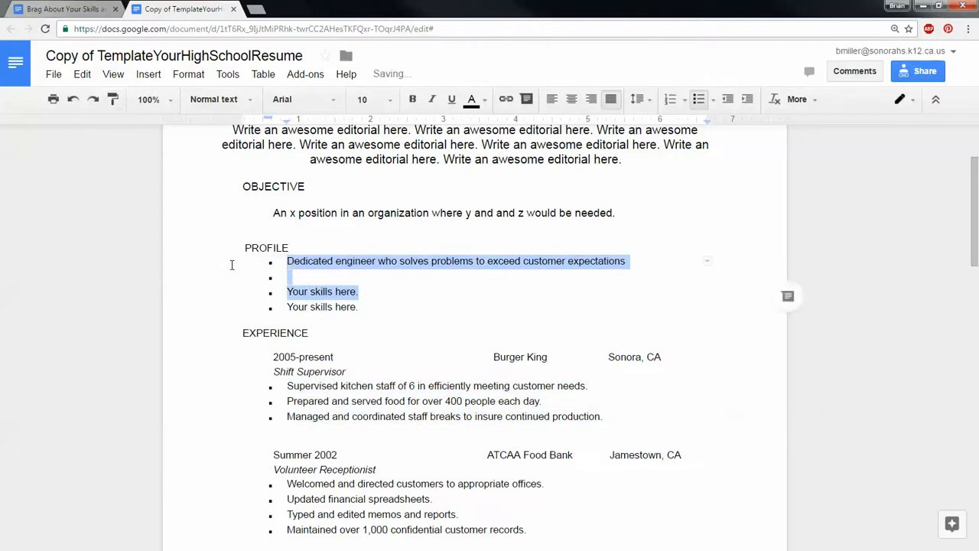
click(334, 284)
key(BackSpace)
key(BackSpace)
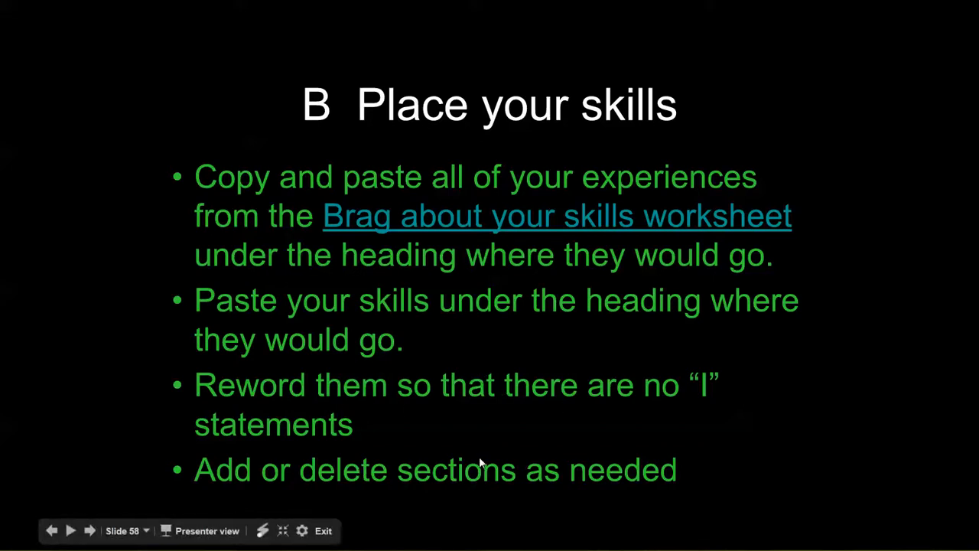
click(107, 331)
key(Left)
click(399, 338)
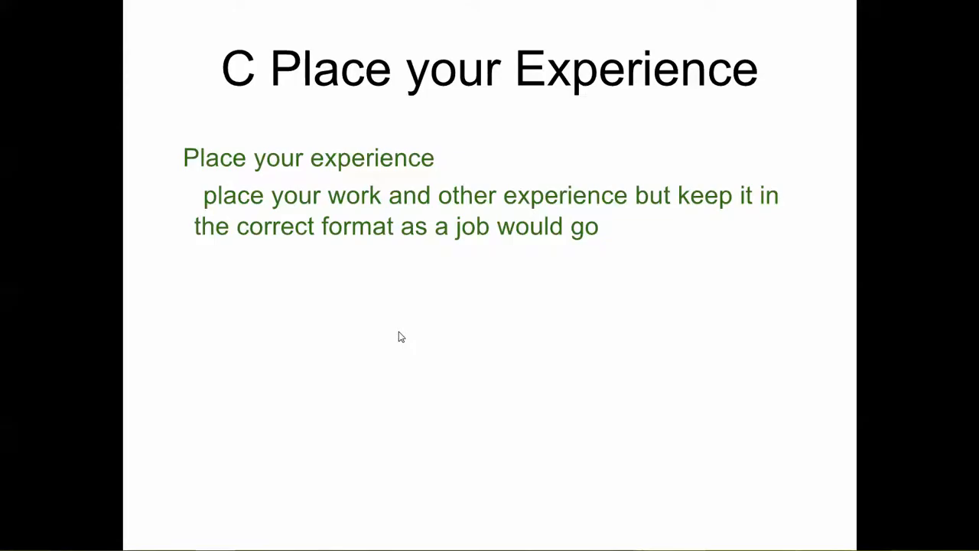
key(Left)
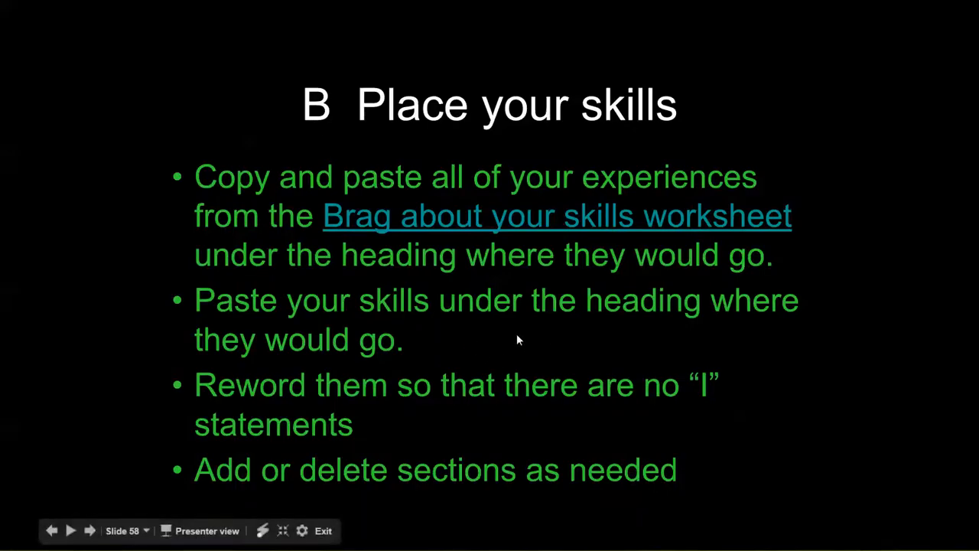
click(463, 329)
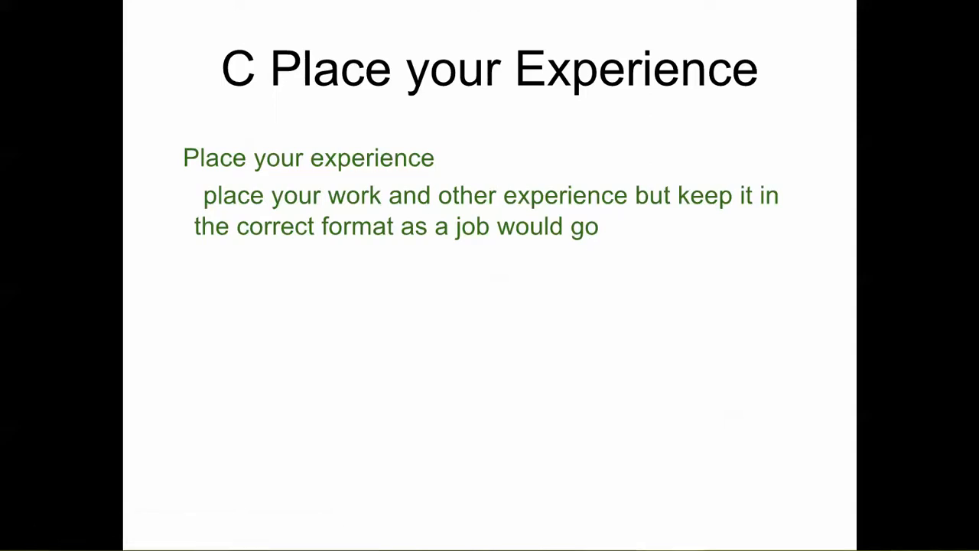
Examine the Part 2 experience statements in the Brag About Your Skills document and the resume's Shift Supervisor title and bullets
drag(976, 31, 256, 0)
scroll(357, 352, down, 1)
scroll(357, 353, down, 4)
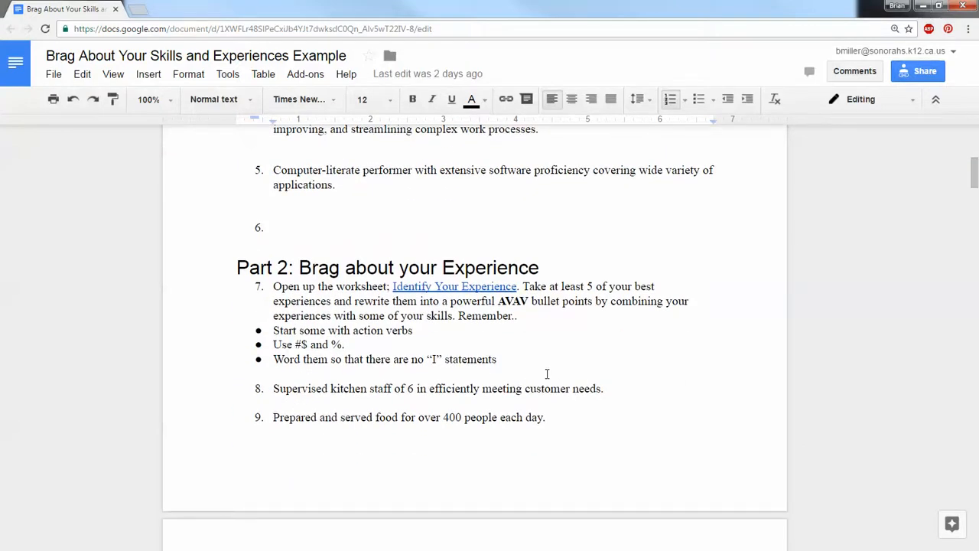
drag(978, 13, 186, 29)
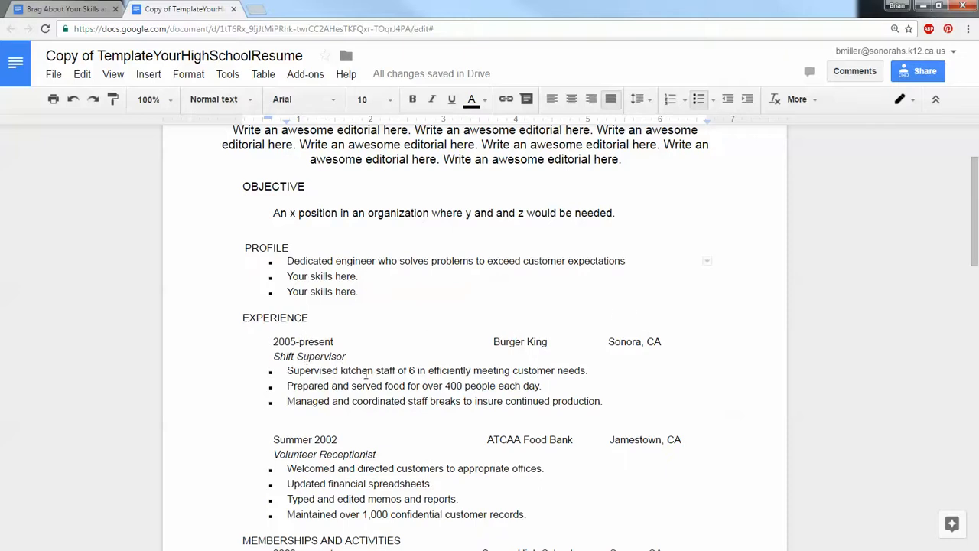
drag(273, 356, 344, 355)
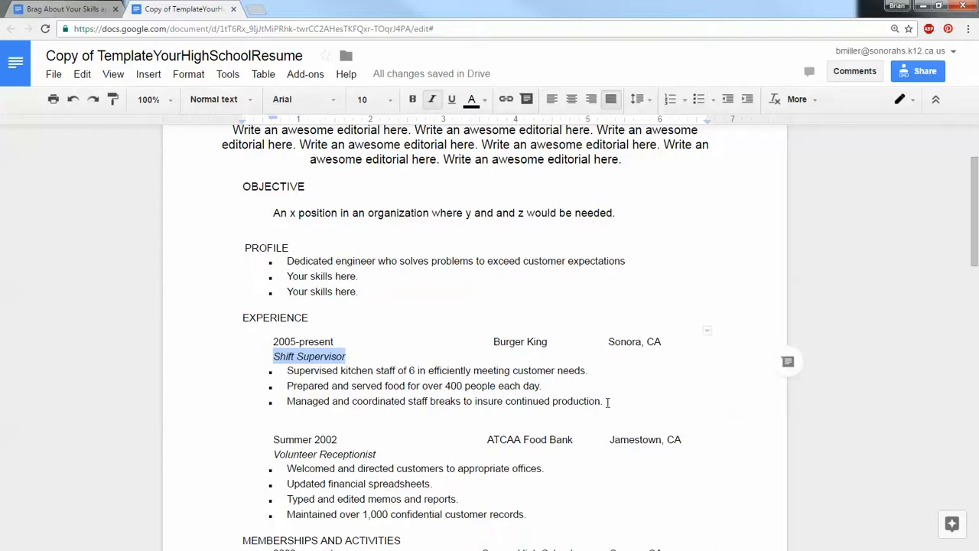
drag(612, 403, 291, 370)
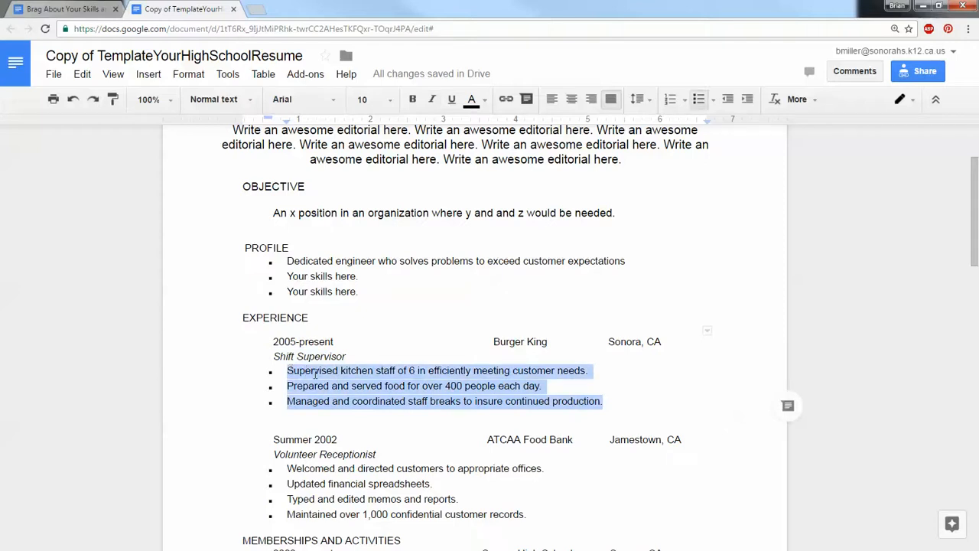
Copy "Prepared and served food for over 400 people each day." from Part 2 of the Brag About Your Skills and Experiences Example document
click(61, 10)
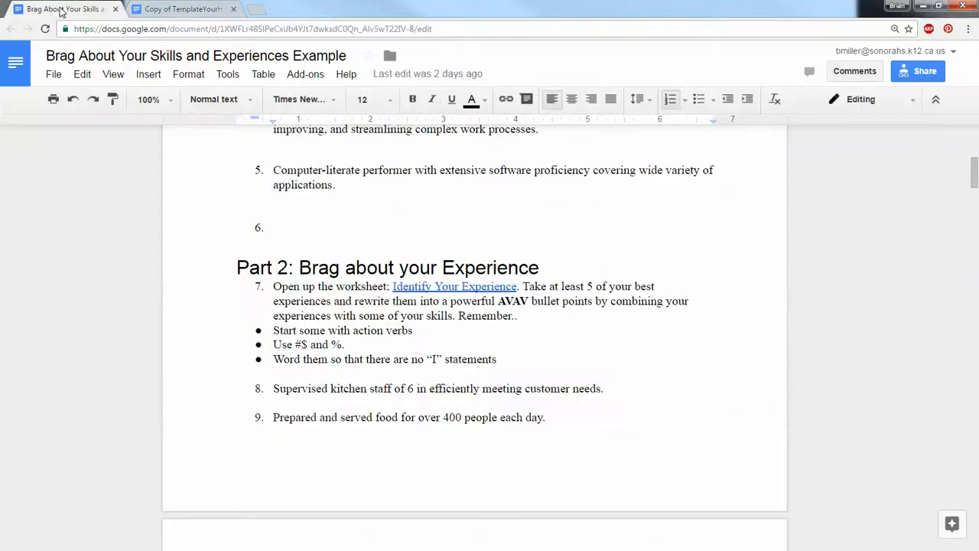
click(418, 357)
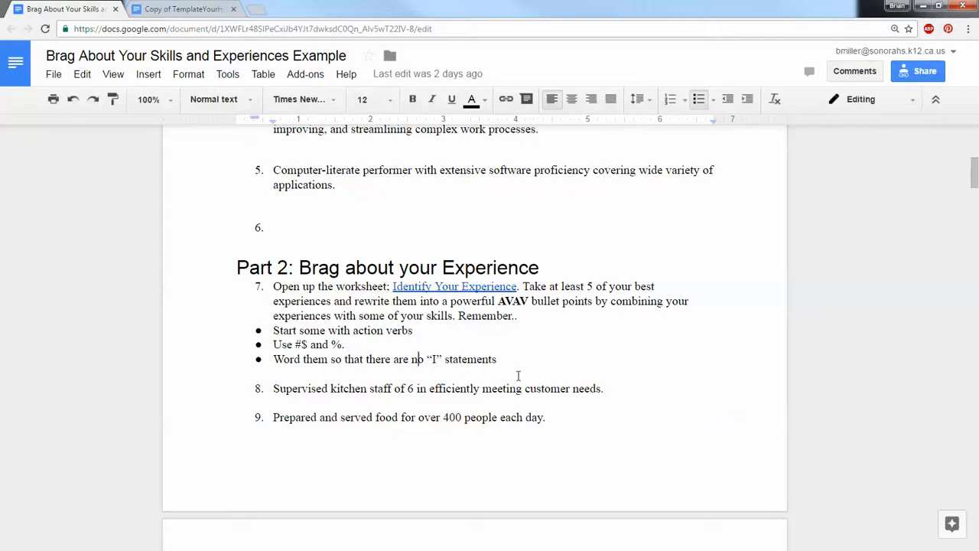
scroll(517, 375, down, 1)
drag(560, 358, 275, 359)
key(ctrl+c)
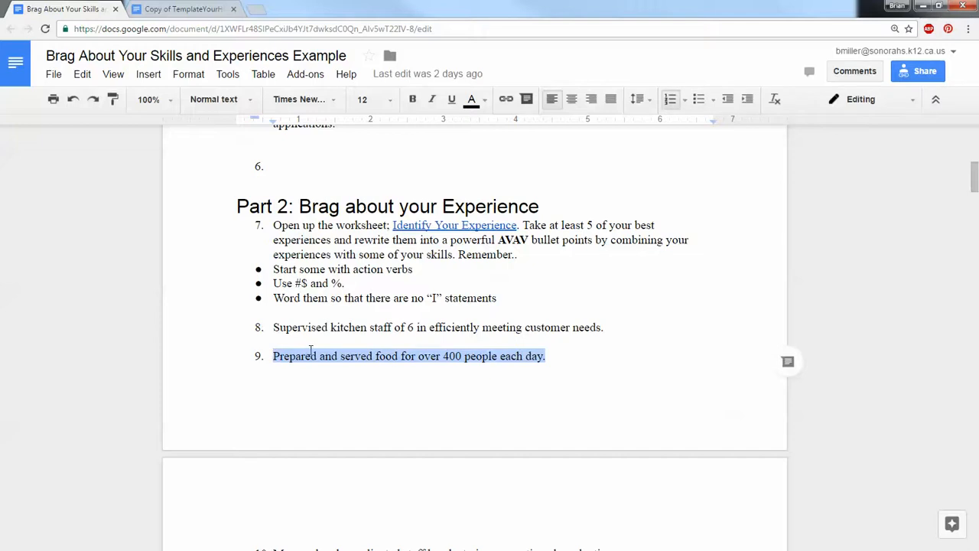
Replace the first Shift Supervisor bullet in the resume with the copied food-service statement
click(184, 9)
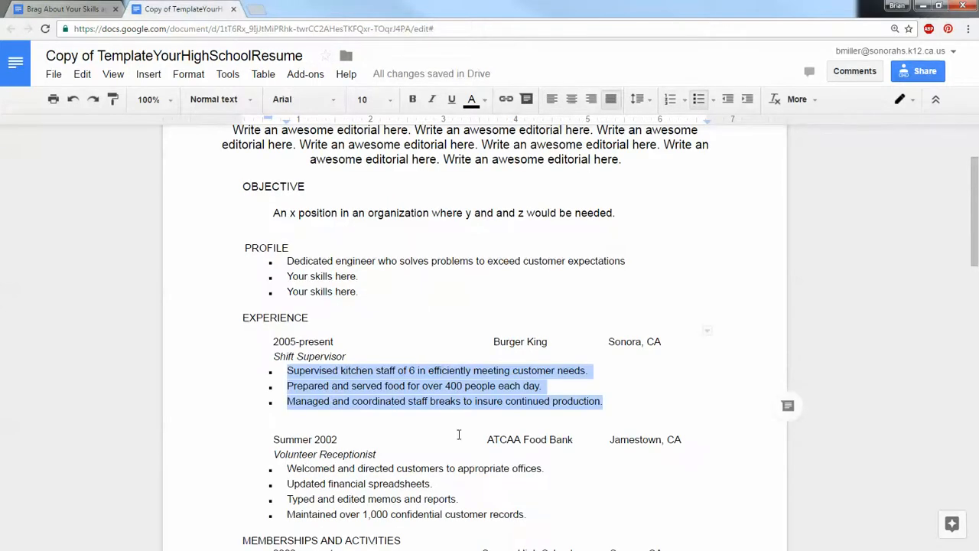
click(597, 382)
drag(589, 370, 289, 361)
key(ctrl+v)
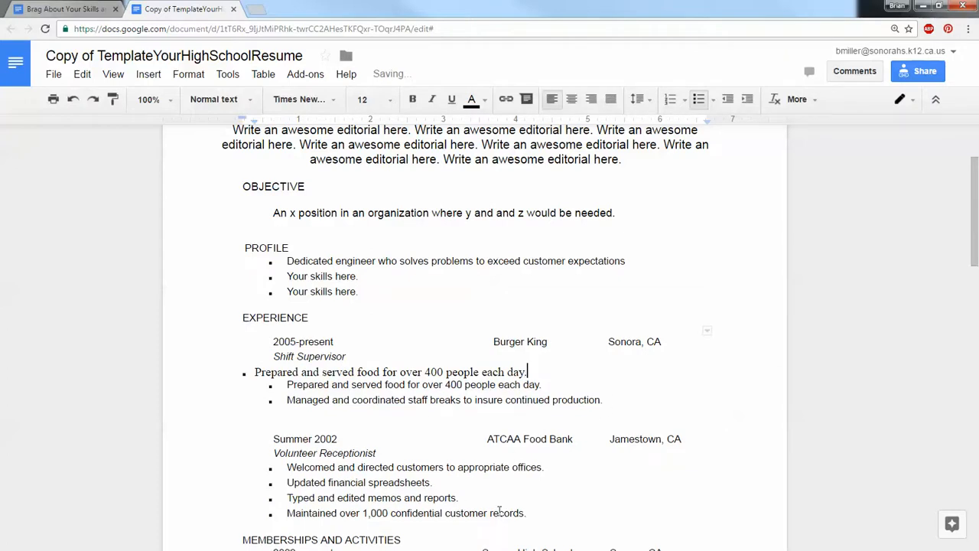
Copy the Volunteer Receptionist bullets' formatting onto all the Shift Supervisor bullets
drag(526, 512, 281, 468)
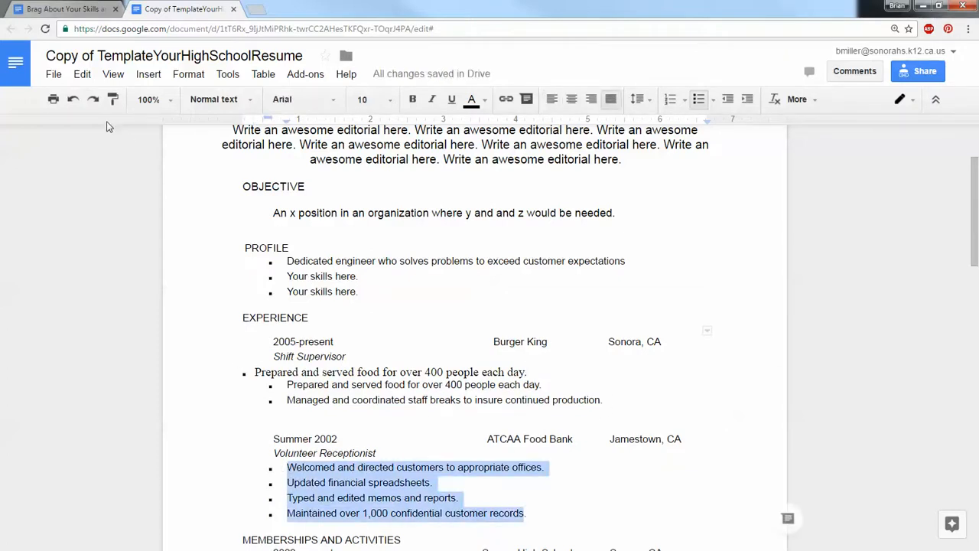
click(109, 101)
mouse_move(605, 400)
mouse_down()
mouse_move(306, 356)
mouse_move(238, 374)
mouse_up()
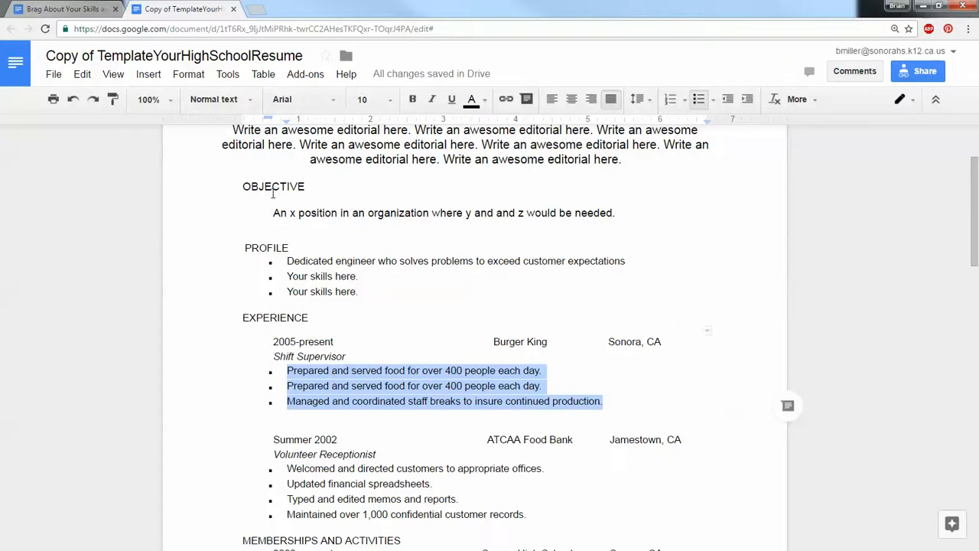
double_click(390, 14)
drag(730, 51, 978, 100)
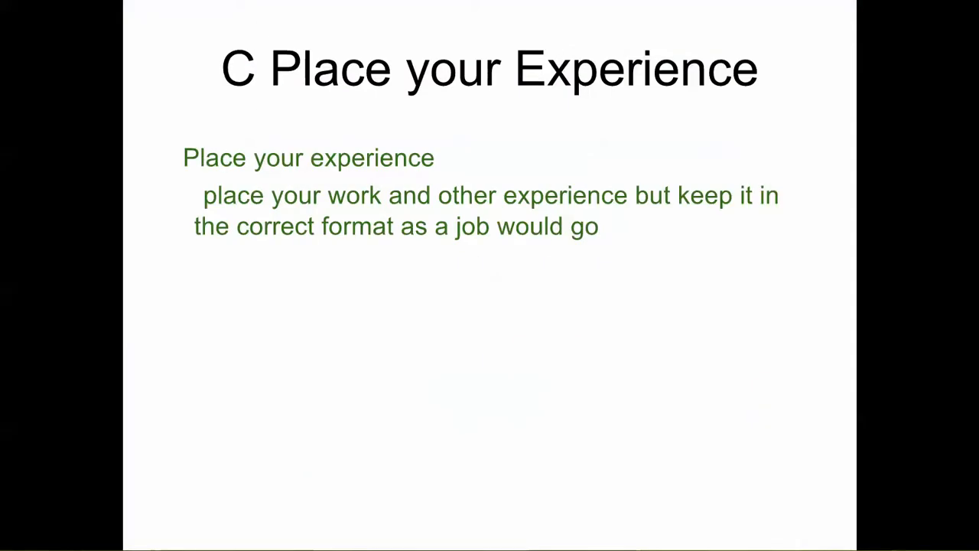
click(433, 357)
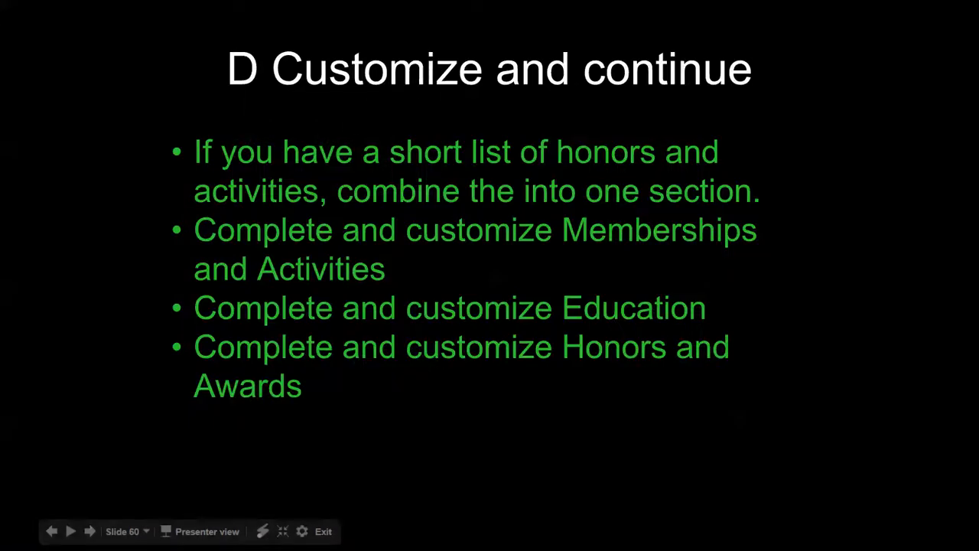
key(alt+Tab)
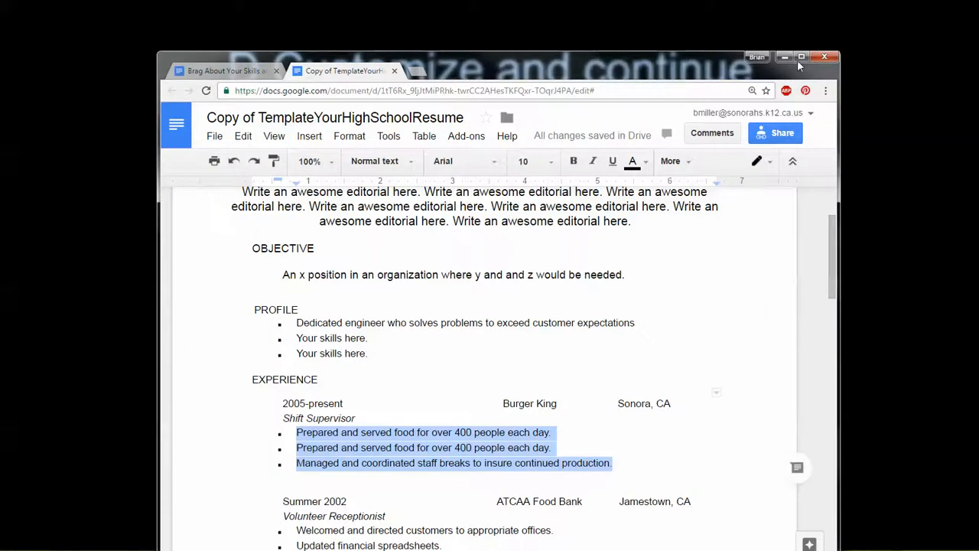
click(800, 58)
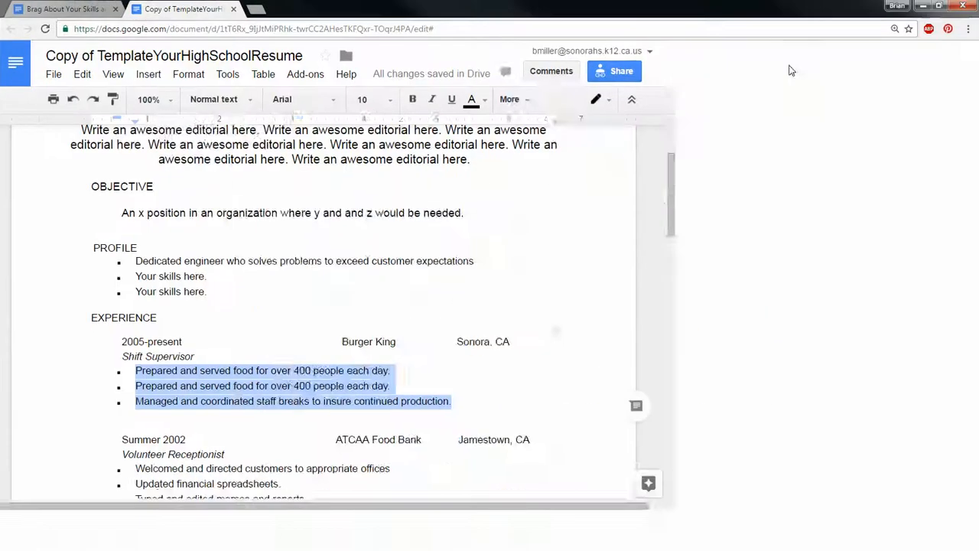
Examine the resume's MEMBERSHIPS AND ACTIVITIES, EDUCATION, and HONORS AND AWARDS sections
scroll(350, 336, down, 5)
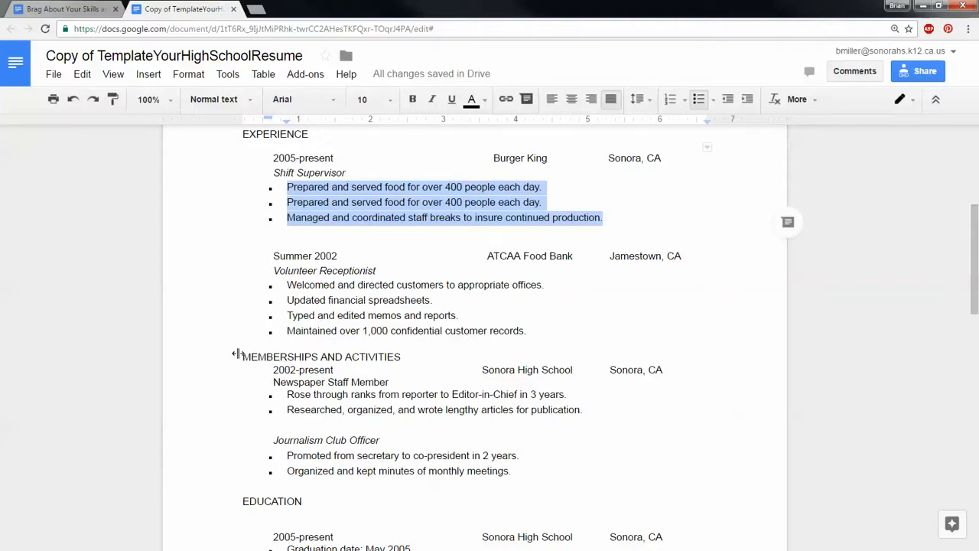
drag(243, 357, 407, 359)
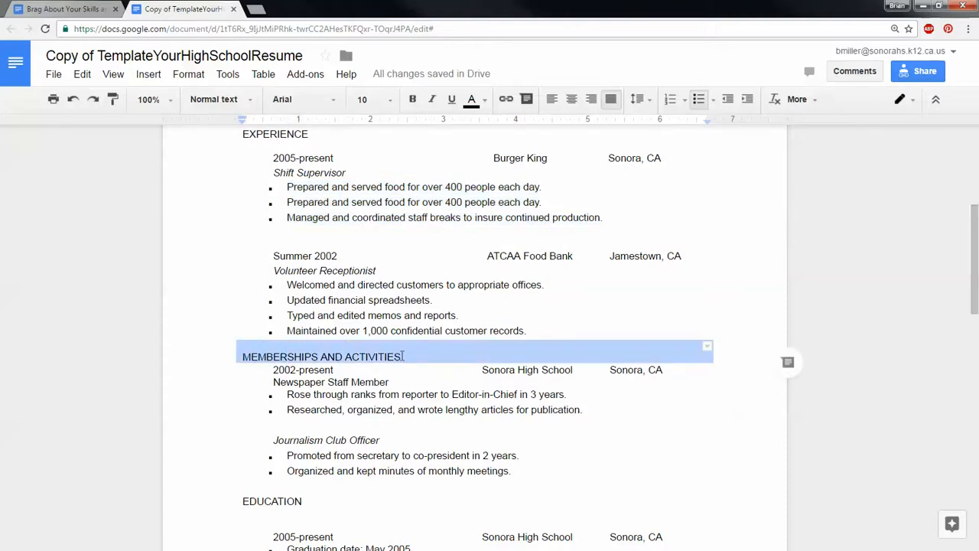
click(293, 360)
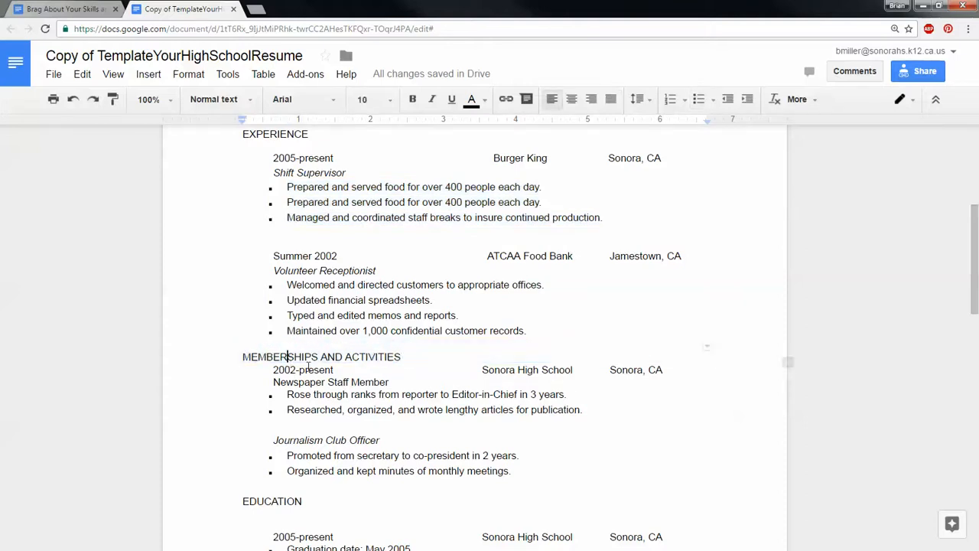
drag(243, 356, 399, 360)
scroll(375, 395, down, 3)
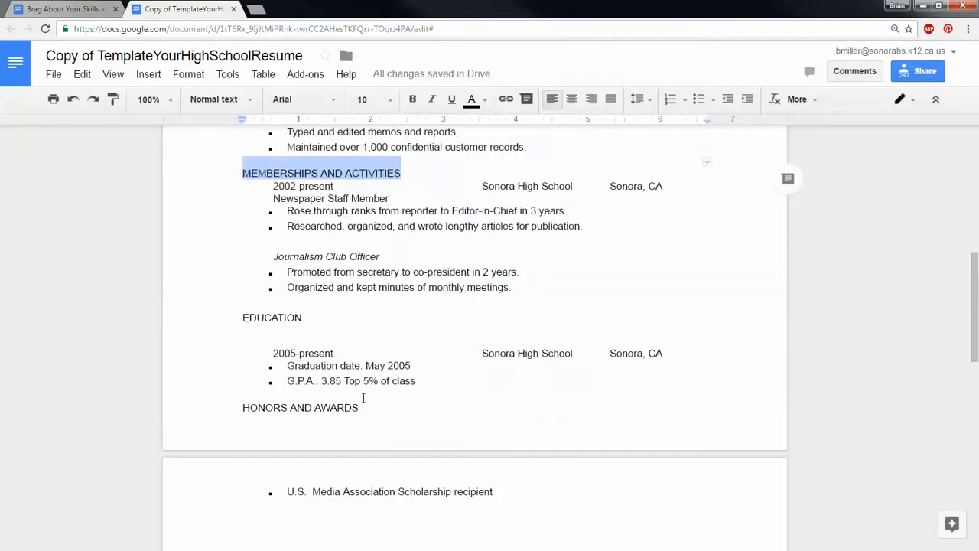
scroll(367, 390, up, 3)
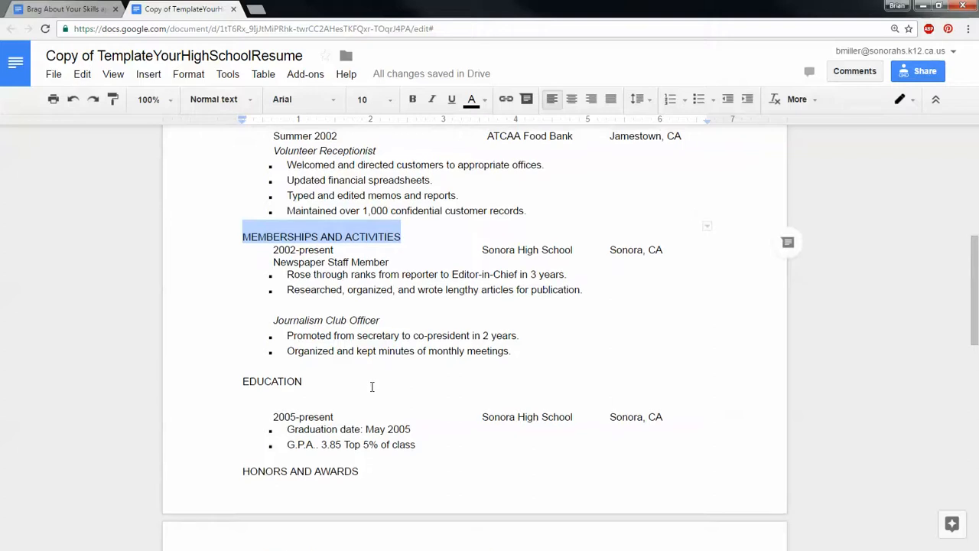
scroll(332, 387, down, 1)
scroll(331, 388, down, 2)
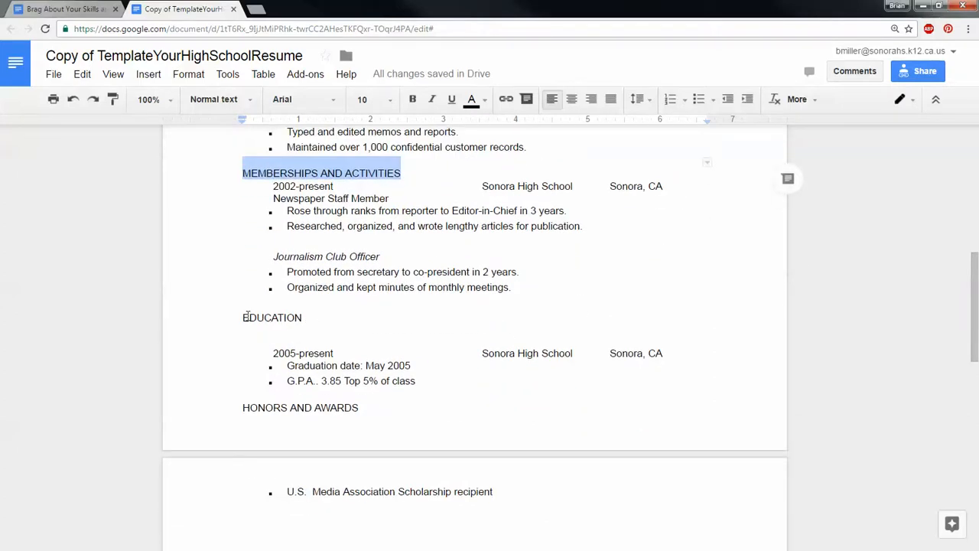
drag(243, 317, 303, 315)
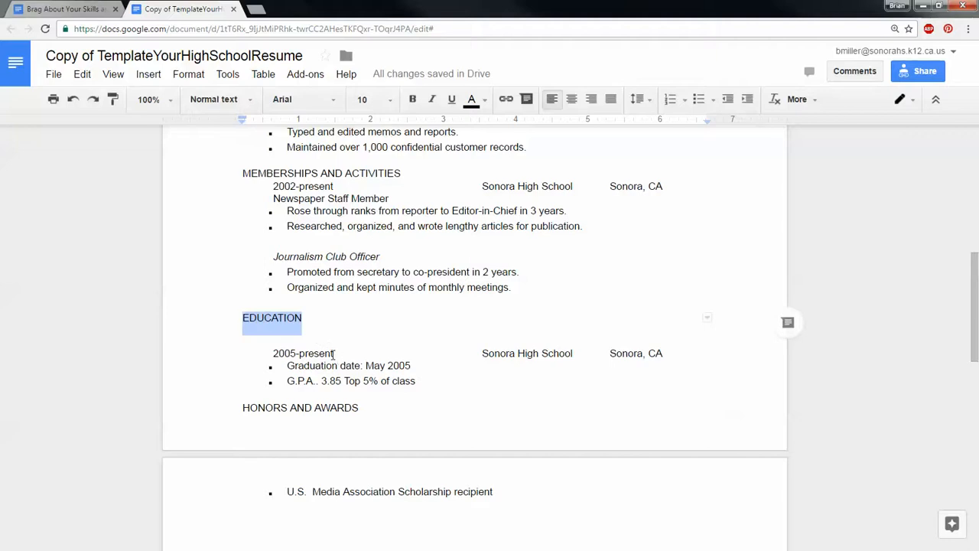
scroll(297, 350, down, 1)
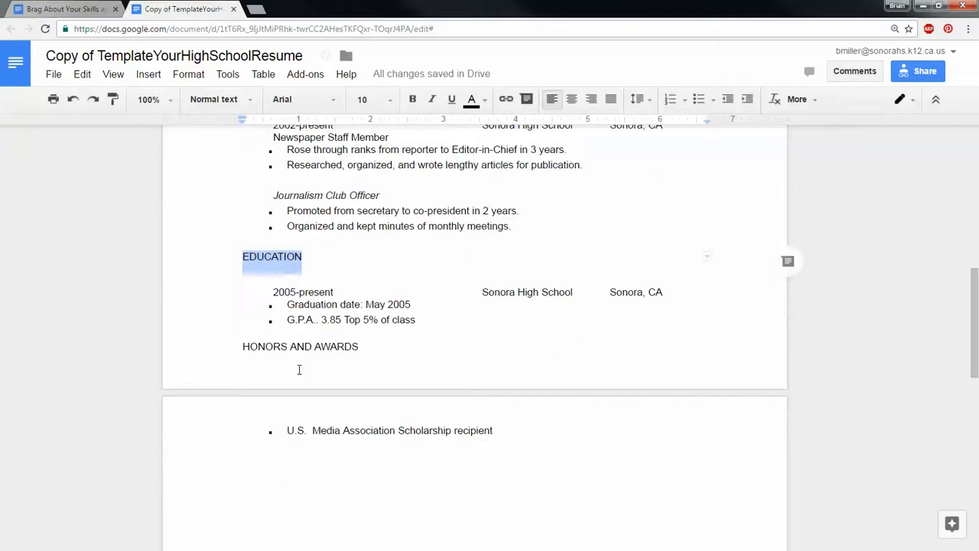
Review the resume's sections from PROFILE and EXPERIENCE through EDUCATION and HONORS AND AWARDS
drag(243, 345, 358, 355)
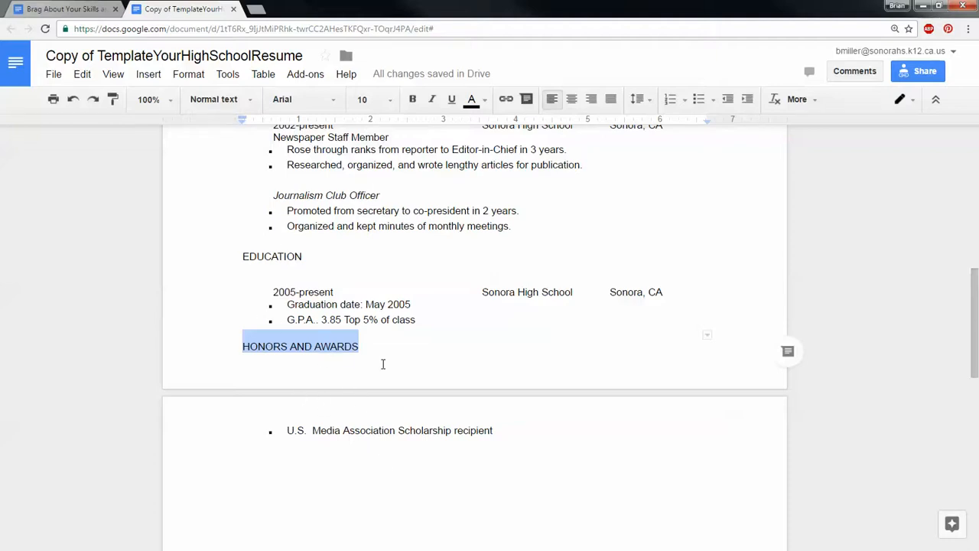
scroll(383, 364, up, 6)
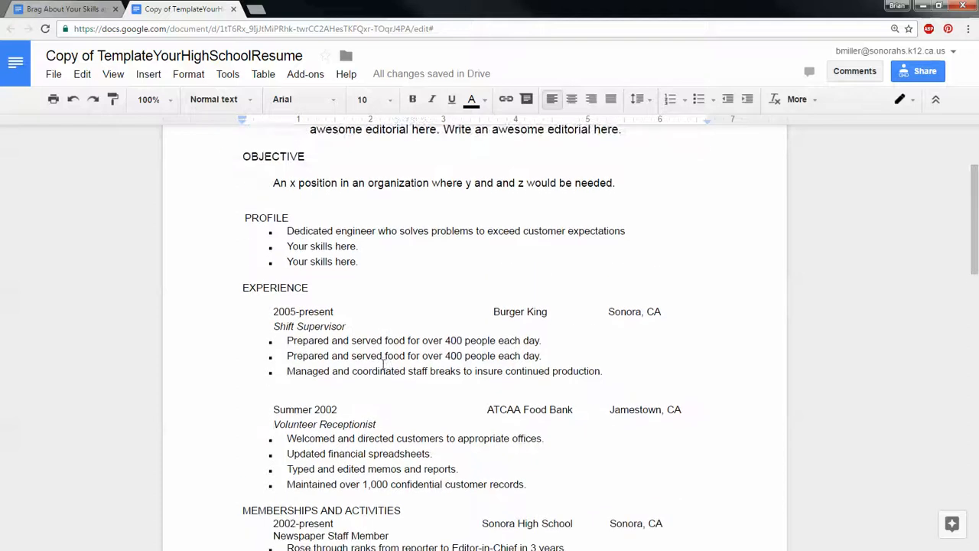
scroll(382, 364, down, 2)
scroll(372, 349, down, 3)
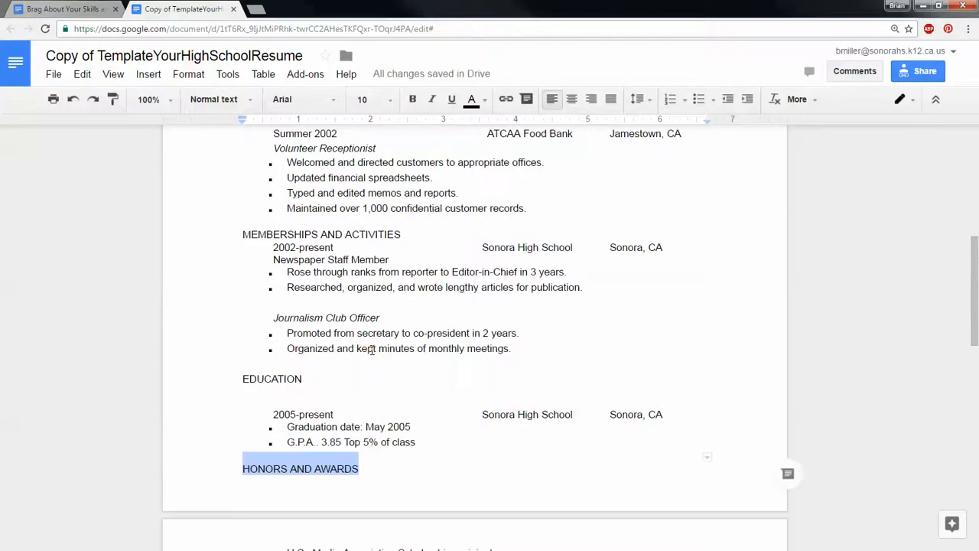
scroll(374, 367, down, 1)
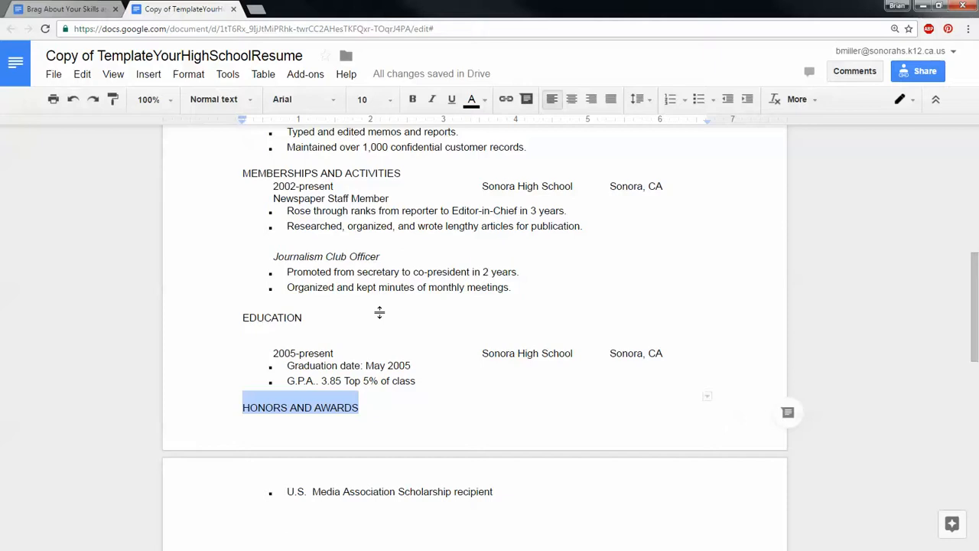
double_click(269, 317)
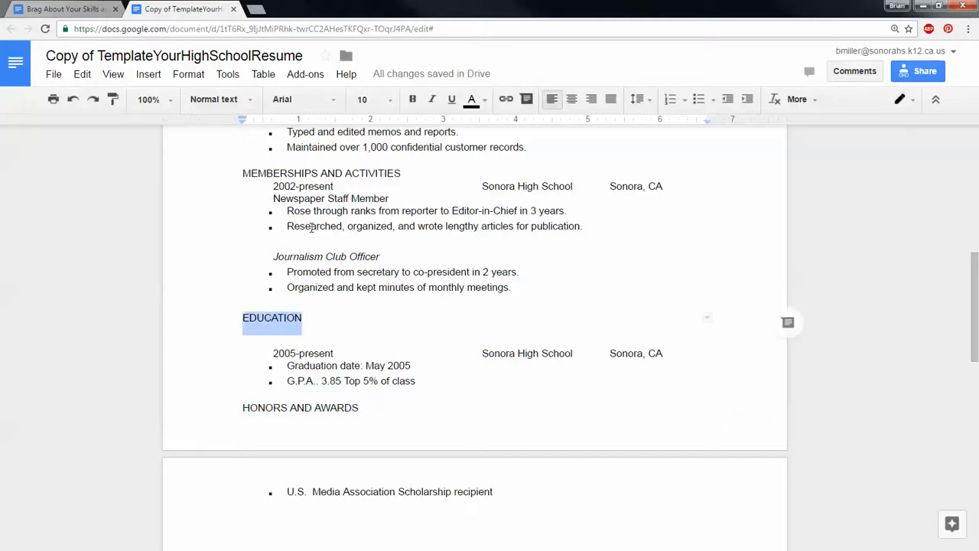
Look through the Brag About Your Skills and Experiences Example document, from Part 1 through Part 3's sample bullet points for sought-after skills
click(74, 9)
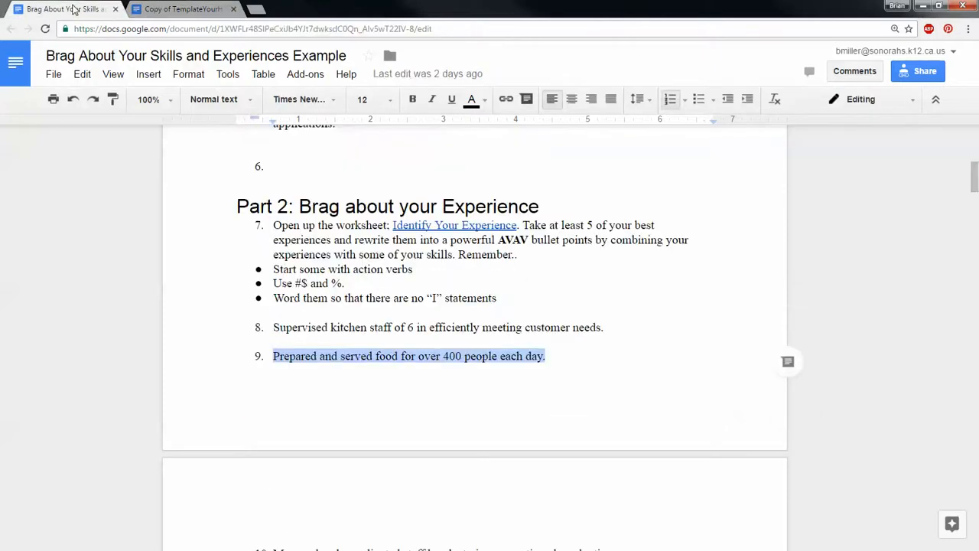
scroll(369, 221, up, 10)
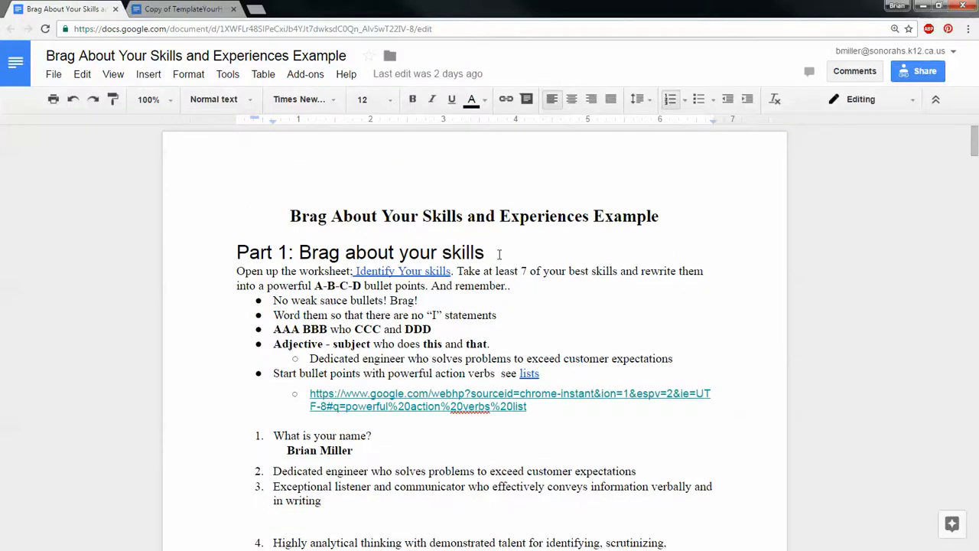
scroll(468, 253, down, 20)
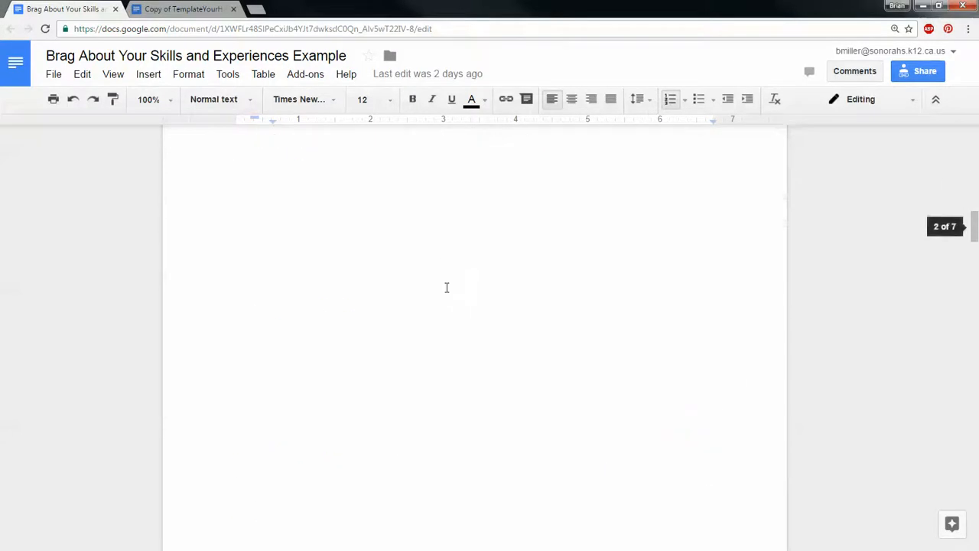
scroll(447, 289, down, 2)
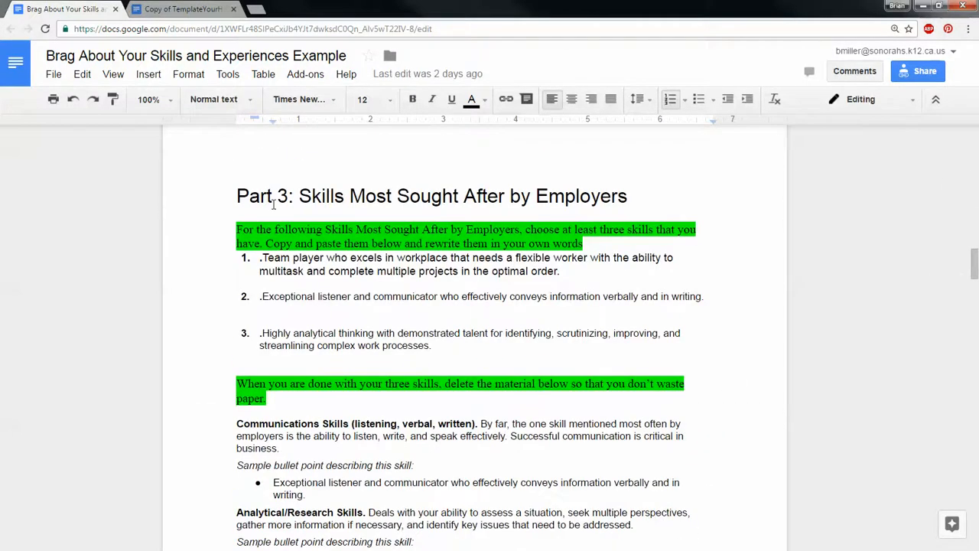
scroll(295, 286, down, 12)
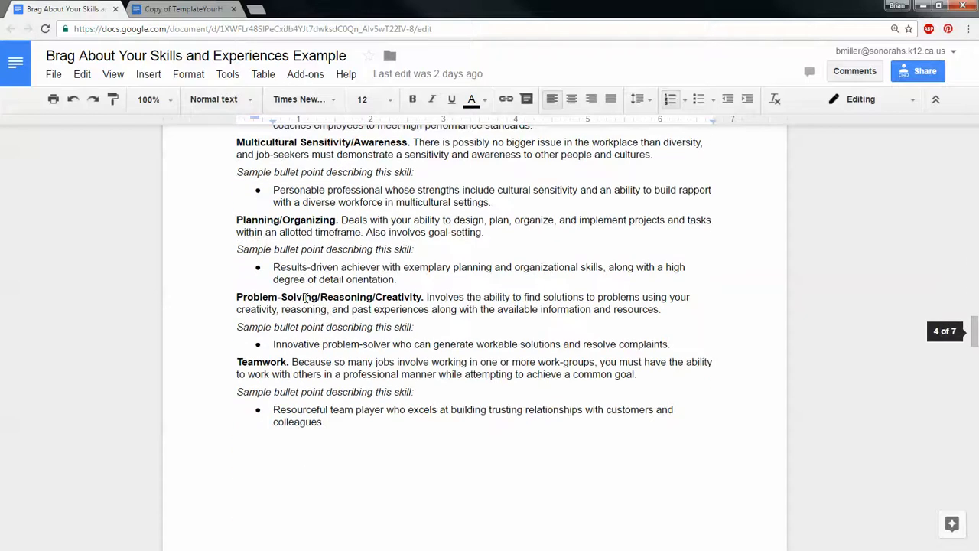
scroll(305, 297, down, 10)
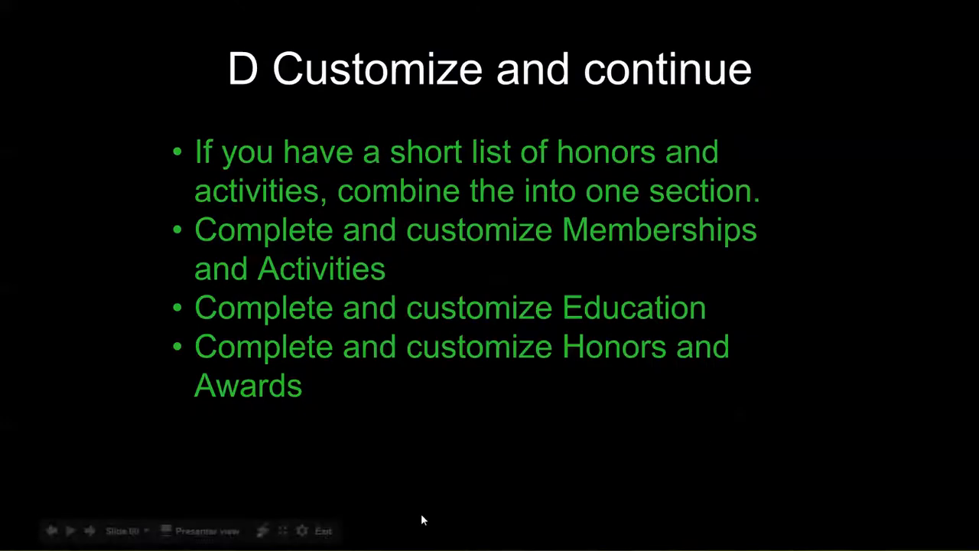
click(458, 464)
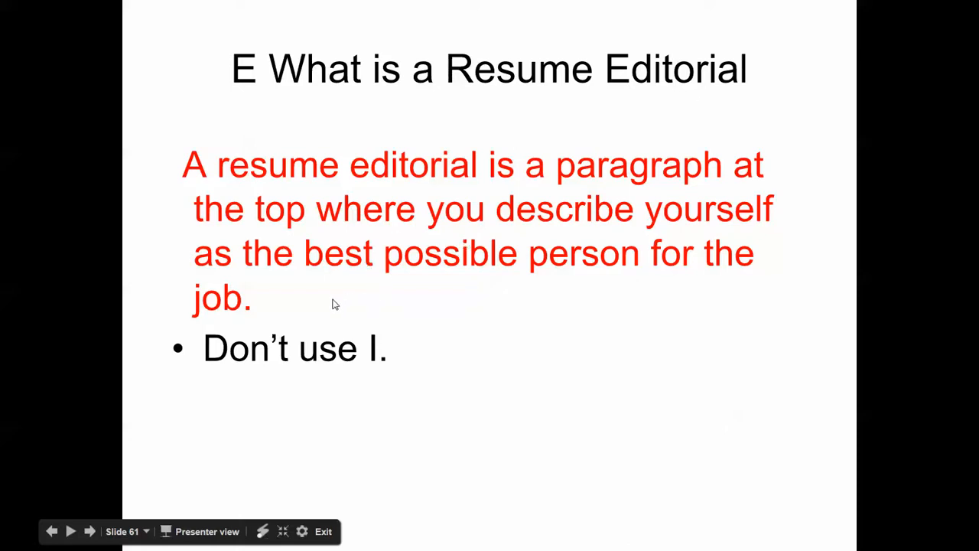
click(385, 309)
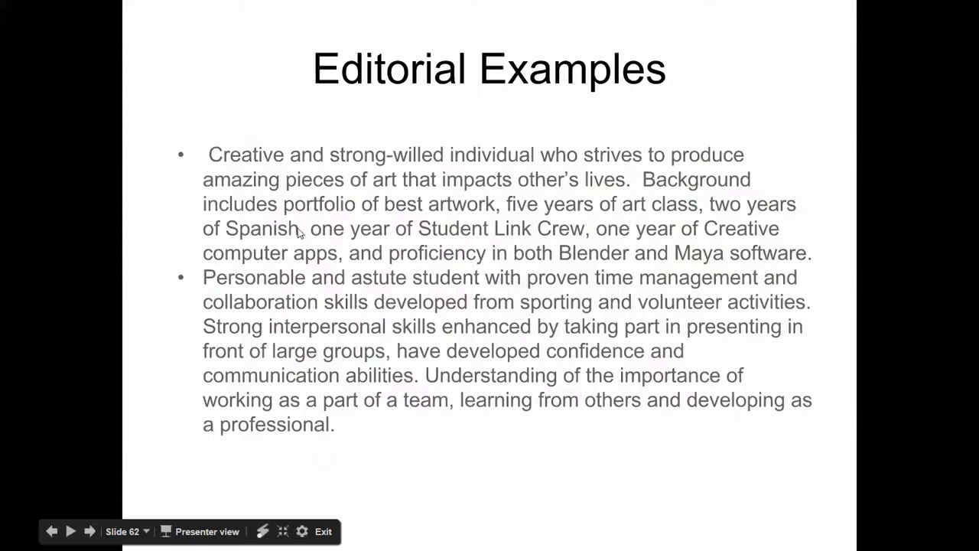